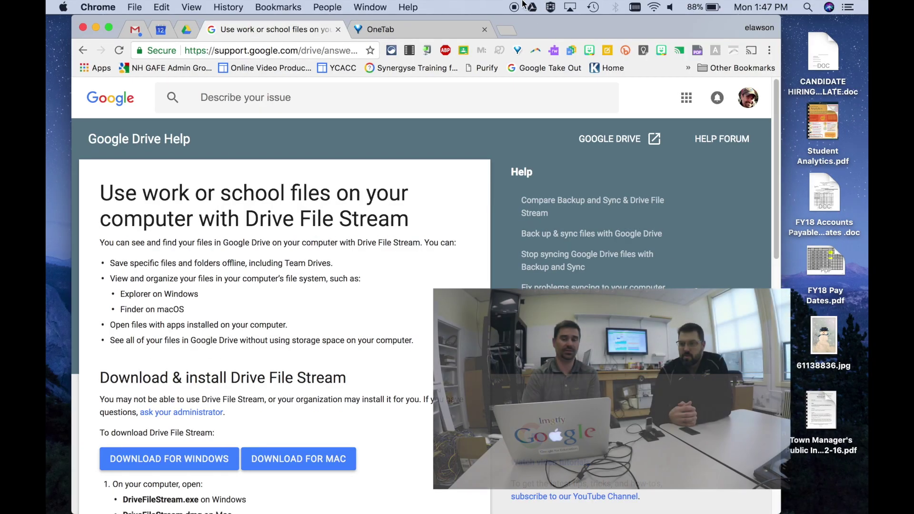
Step: Open the Google Drive sync status panel from the menu bar
left_click(532, 8)
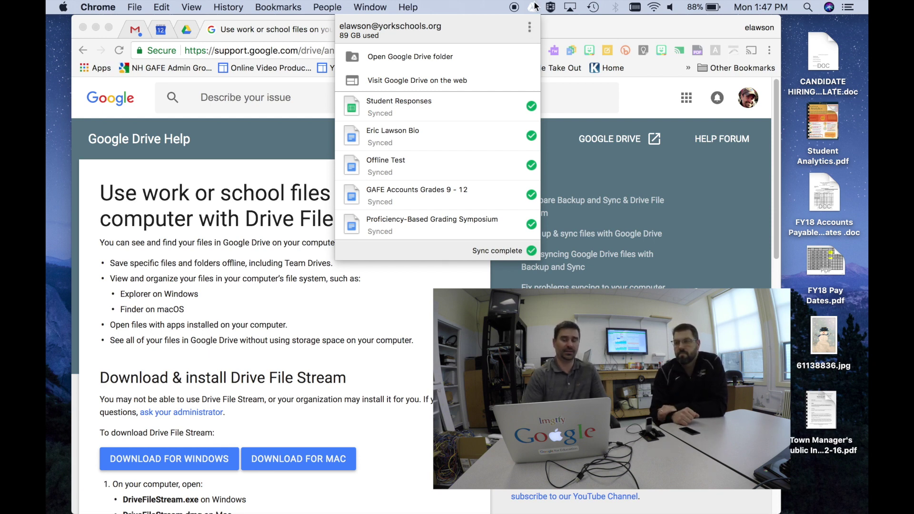
Step: Quit Google Drive Backup and Sync from its status panel menu, then bring up Finder
left_click(530, 30)
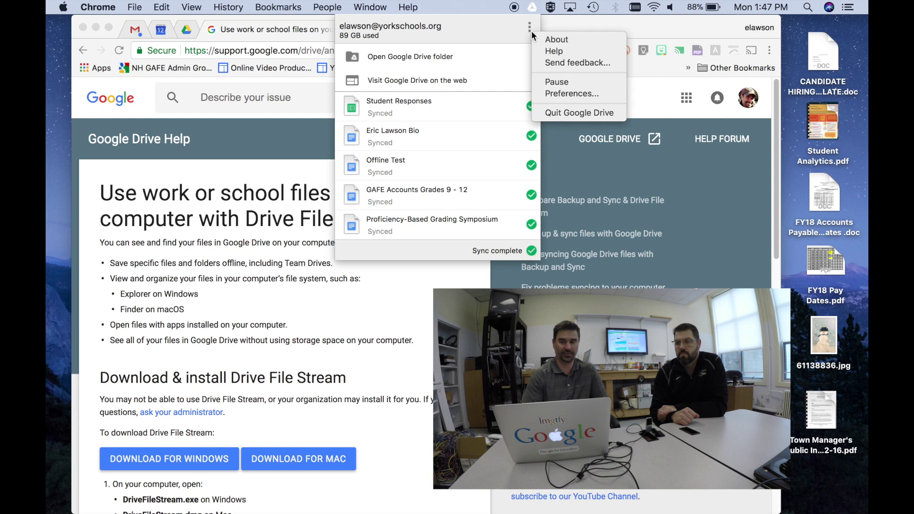
left_click(558, 115)
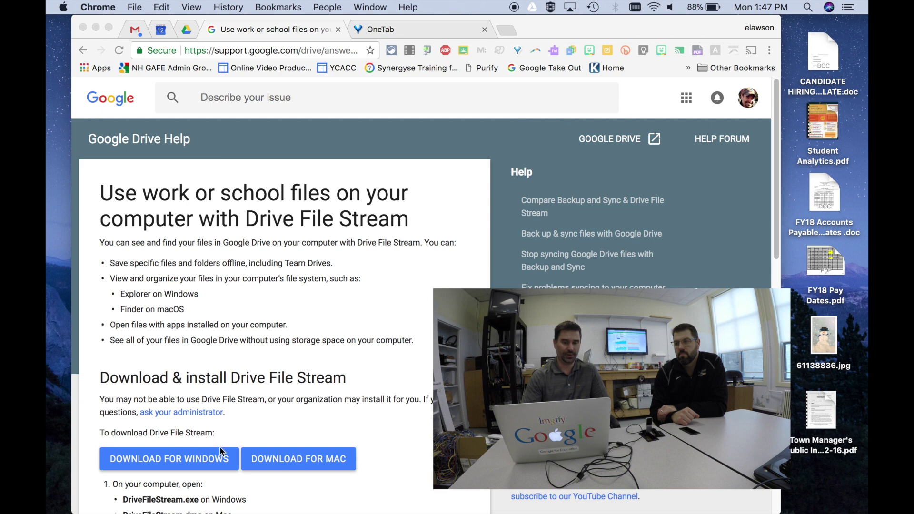
left_click(118, 499)
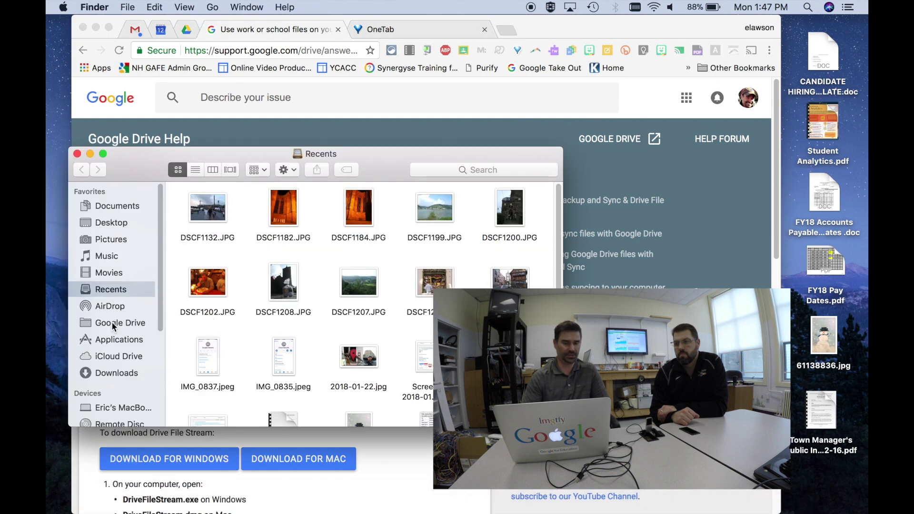
Step: Move the old Google Drive app from Applications to the Trash
left_click(108, 340)
scroll(210, 323, "down", 5)
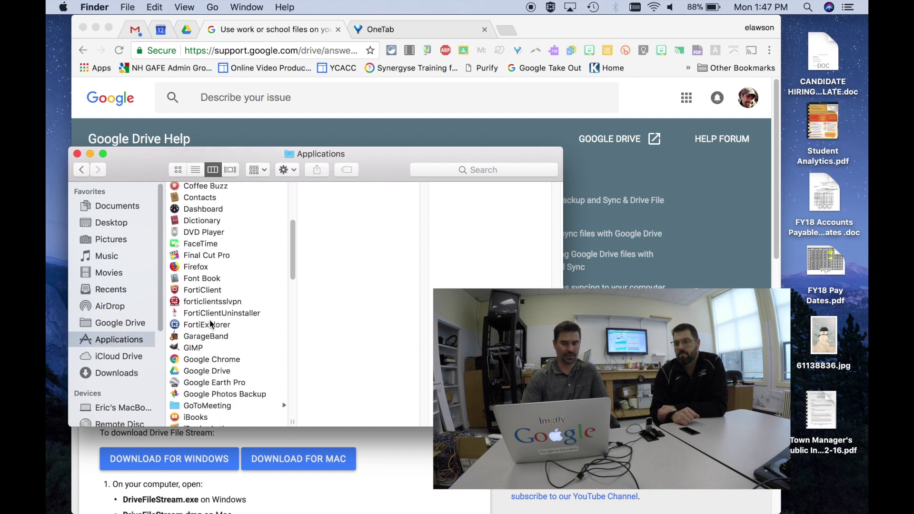
scroll(211, 323, "down", 5)
left_click(227, 258)
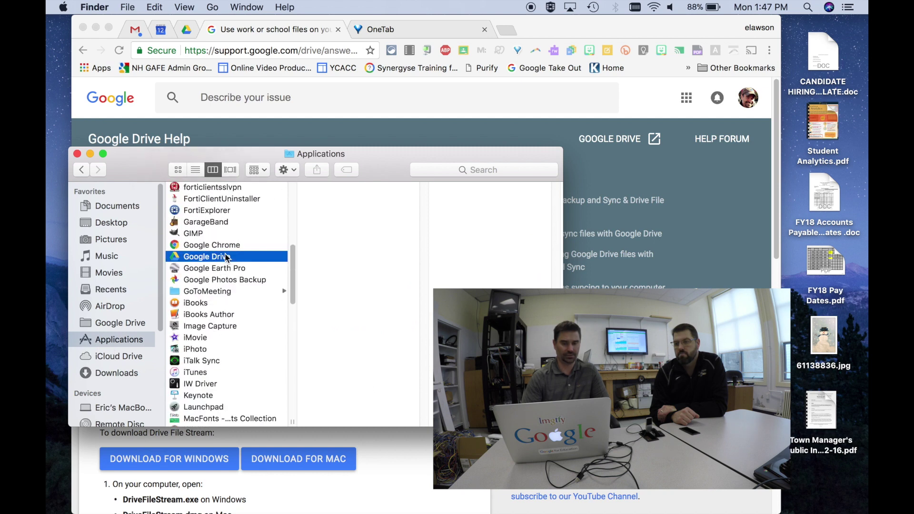
left_click(213, 258)
left_click_drag(212, 258, 800, 507)
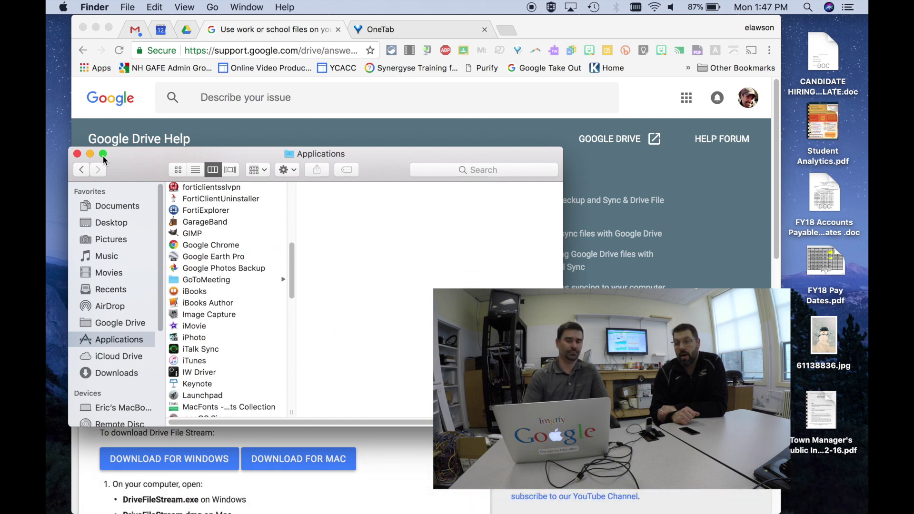
left_click(77, 154)
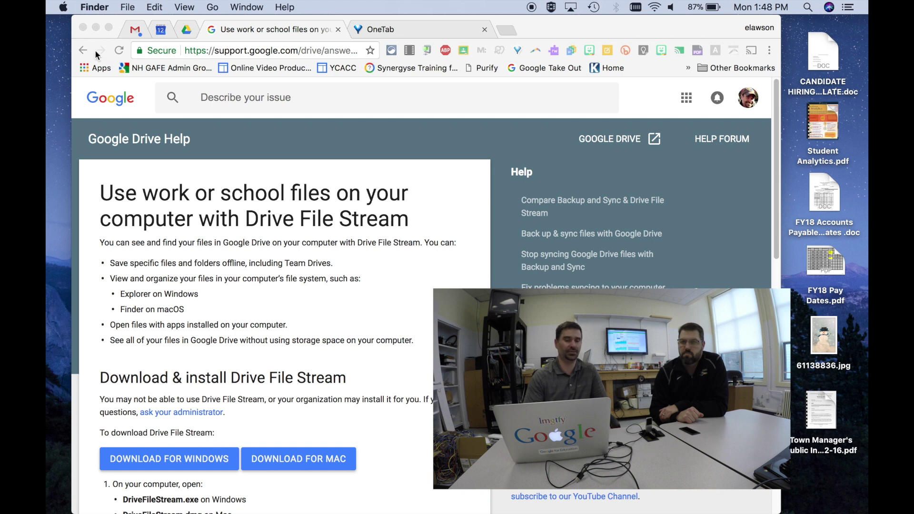
Step: Empty the Trash from the Finder menu, confirming permanent deletion
left_click(97, 4)
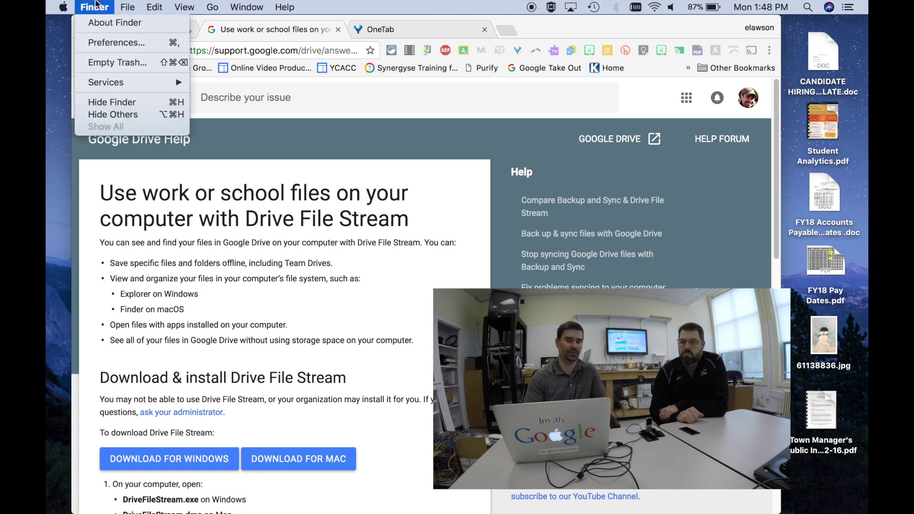
left_click(104, 64)
key("Return")
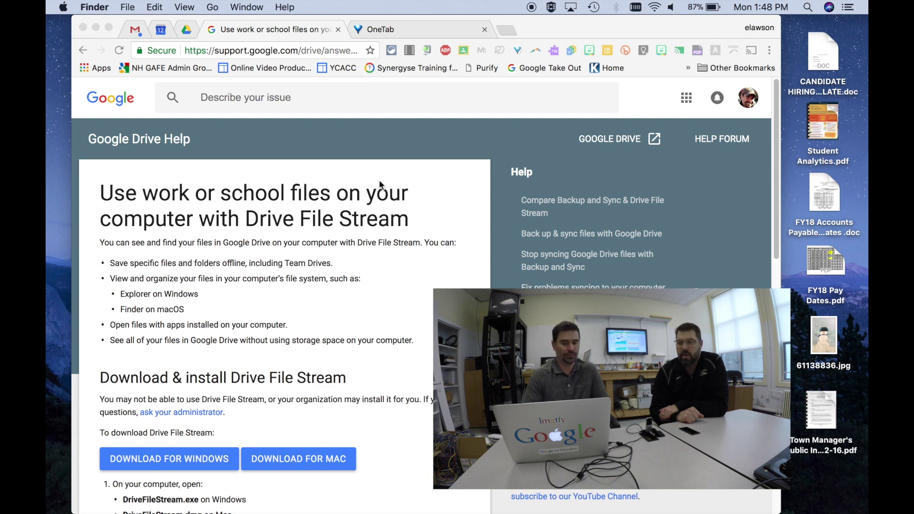
scroll(379, 181, "down", 5)
Step: Download googledrivefilestream.dmg for Mac and open it from Chrome's download bar
scroll(394, 254, "down", 2)
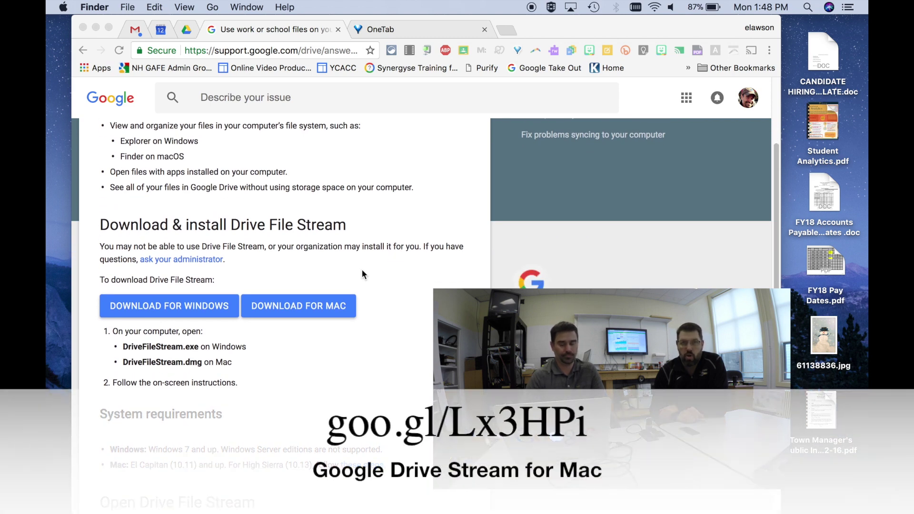
left_click(295, 307)
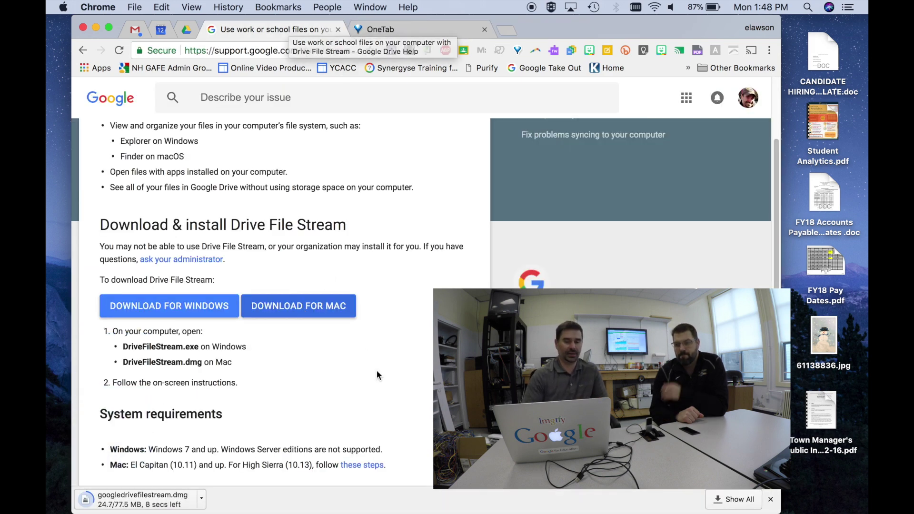
scroll(376, 370, "up", 4)
scroll(376, 371, "down", 3)
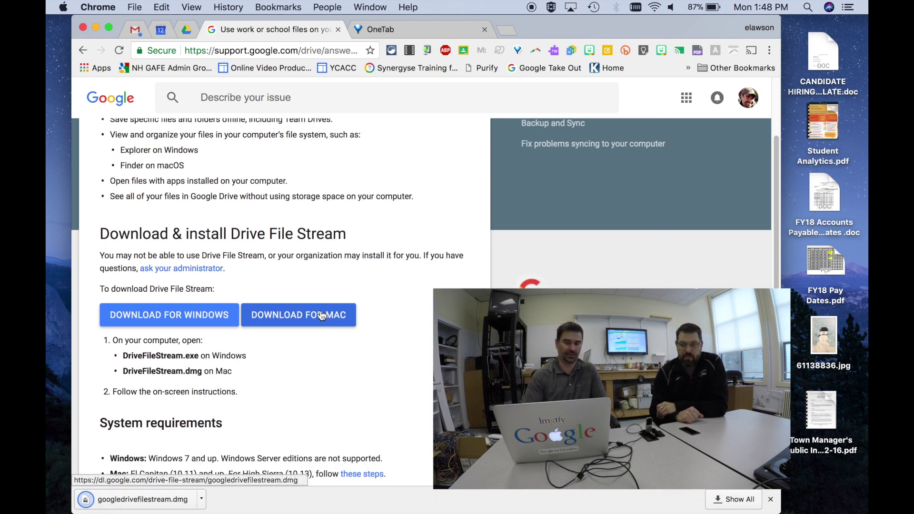
left_click(148, 503)
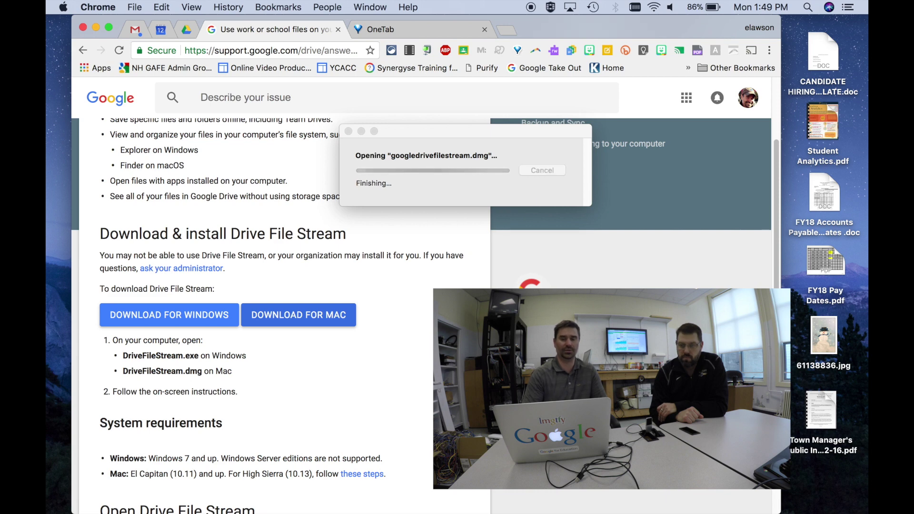
Step: Launch GoogleDriveFileStream.pkg from the mounted disk image with Cmd+O
left_click(269, 110)
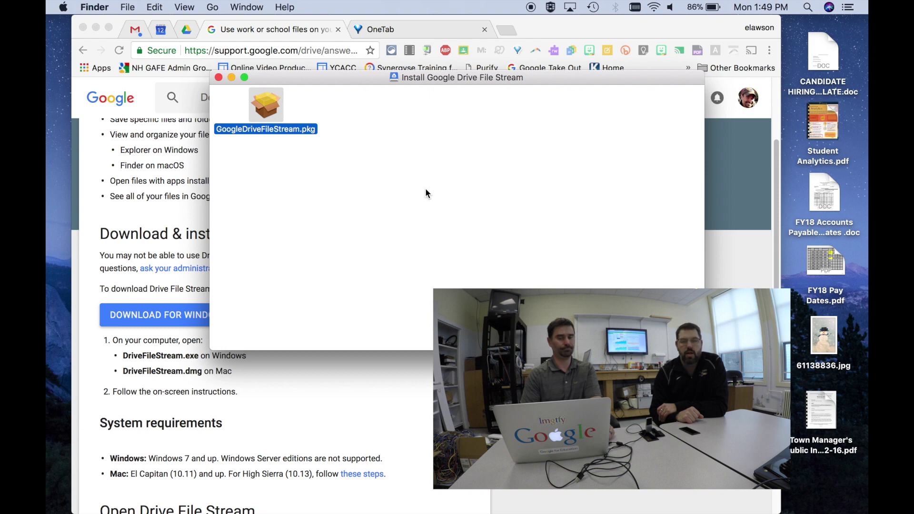
key("super+o")
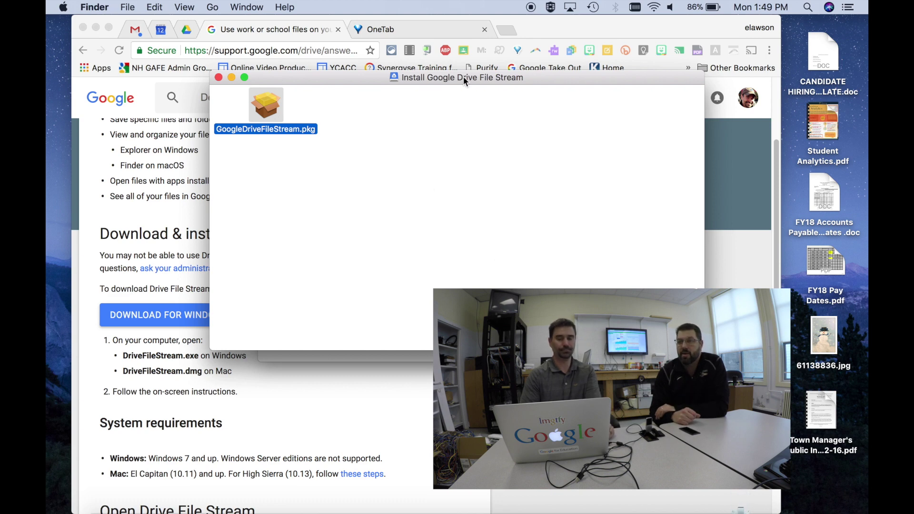
left_click_drag(464, 78, 441, 236)
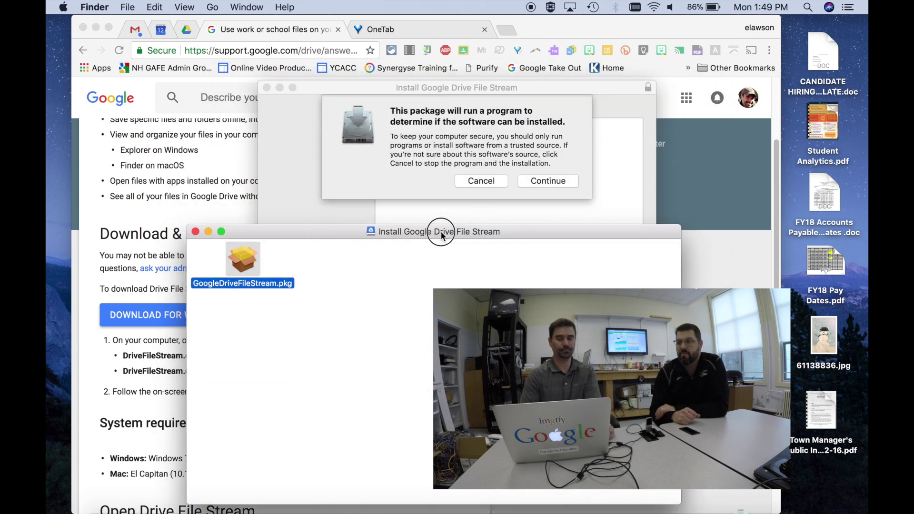
Step: Install Google Drive File Stream on Macintosh HD, authorizing with the Mac password
left_click(556, 182)
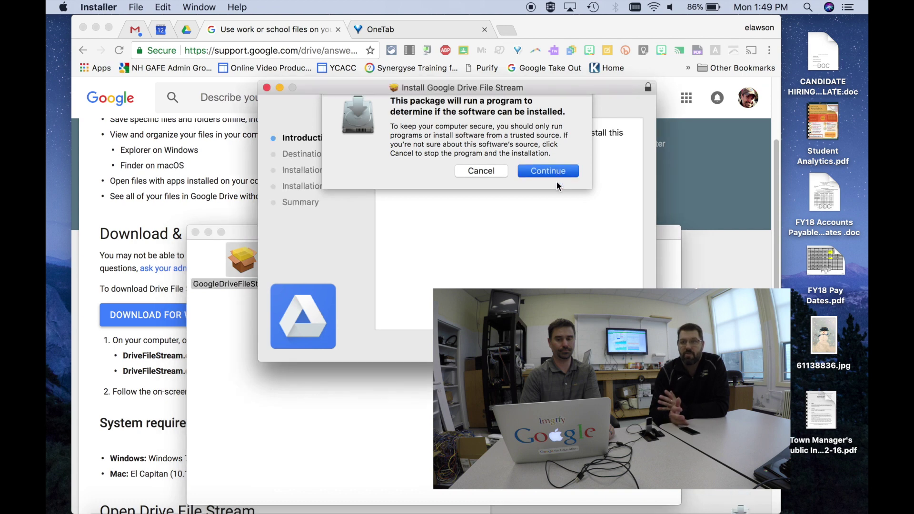
key("Return")
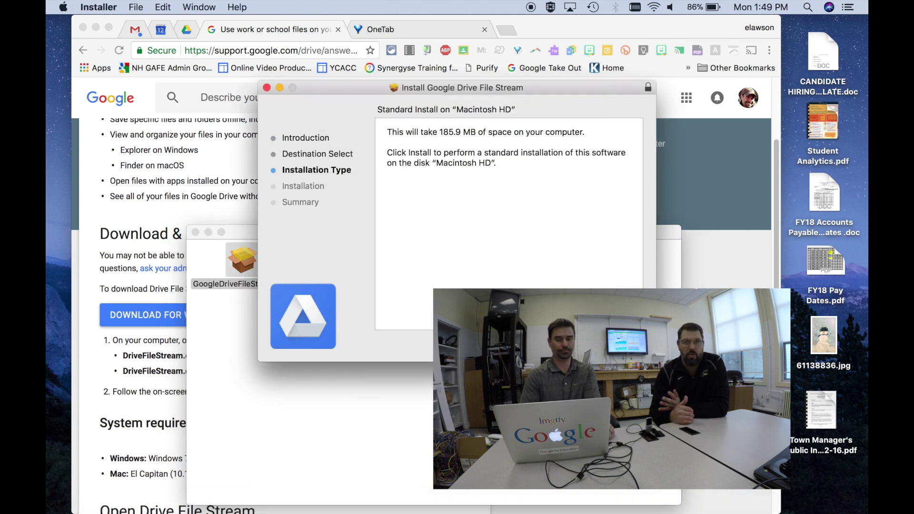
key("Return")
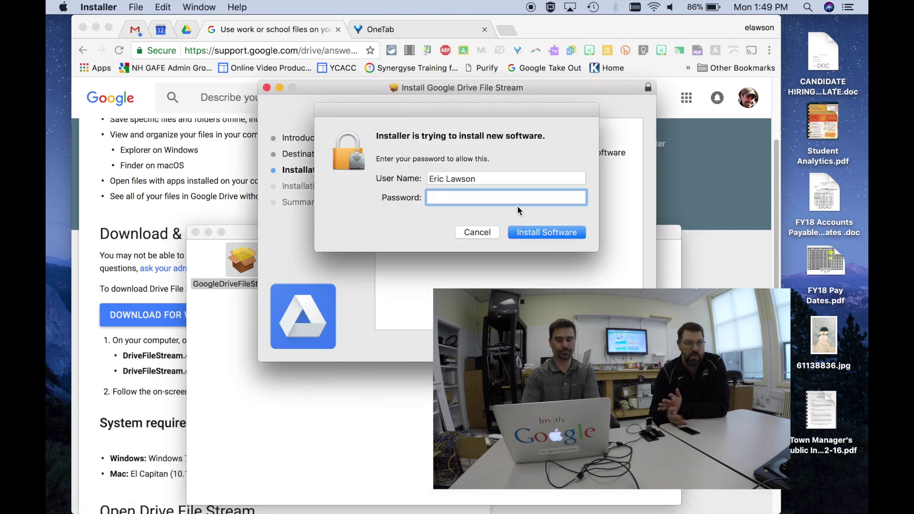
type("•••••••")
key("Return")
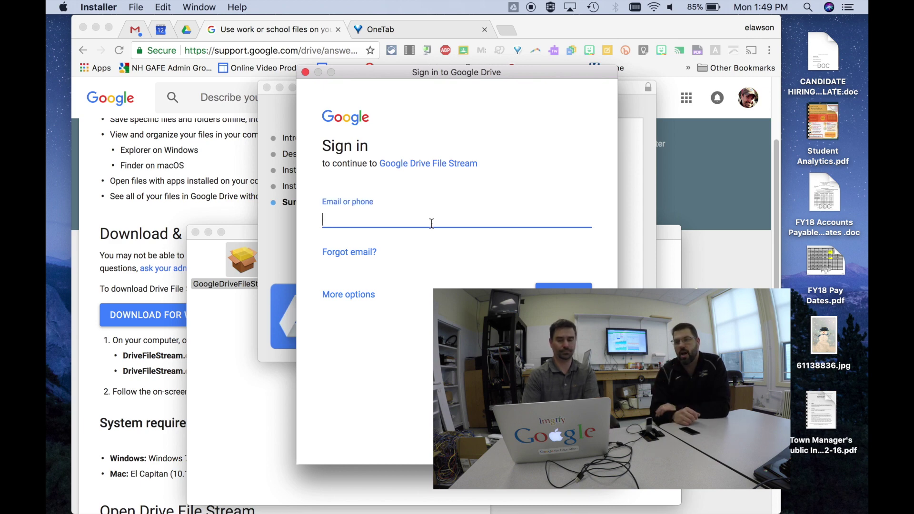
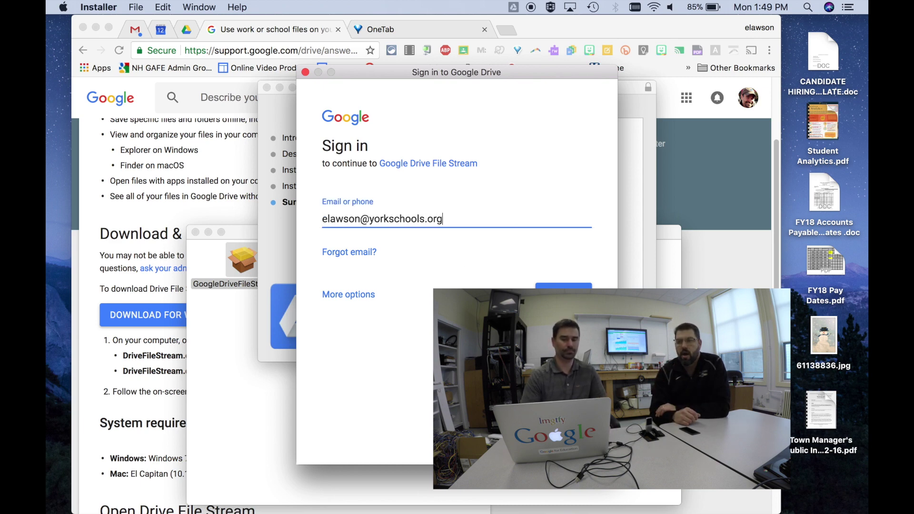
Step: Sign in with the school account's email and password, then quit the installer
key("Return")
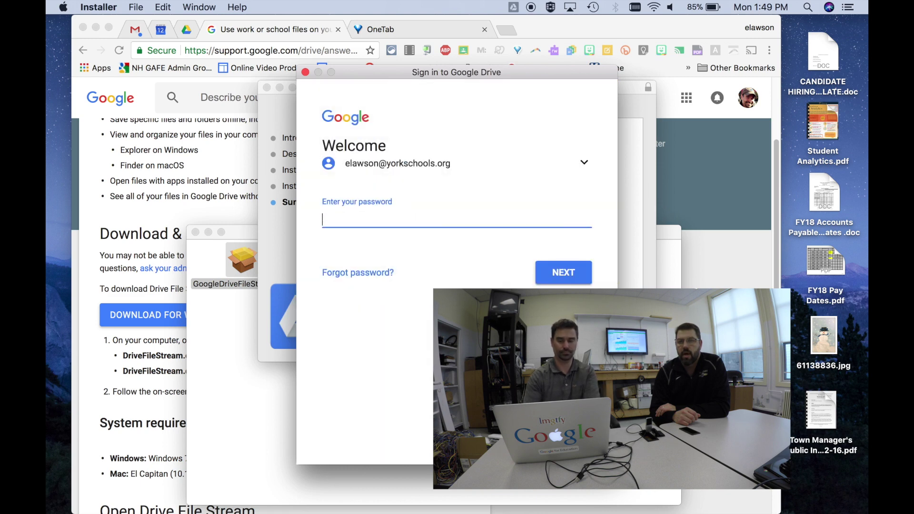
type("•••••••••")
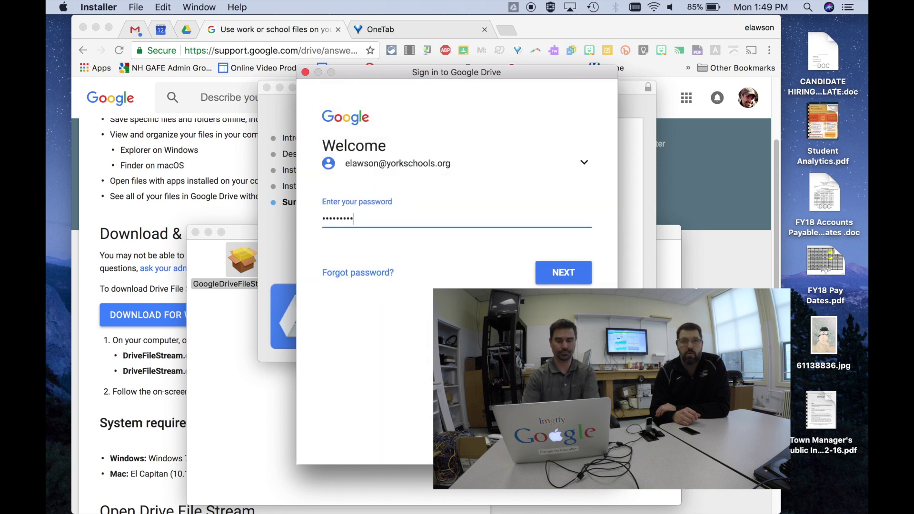
type("•••")
key("Return")
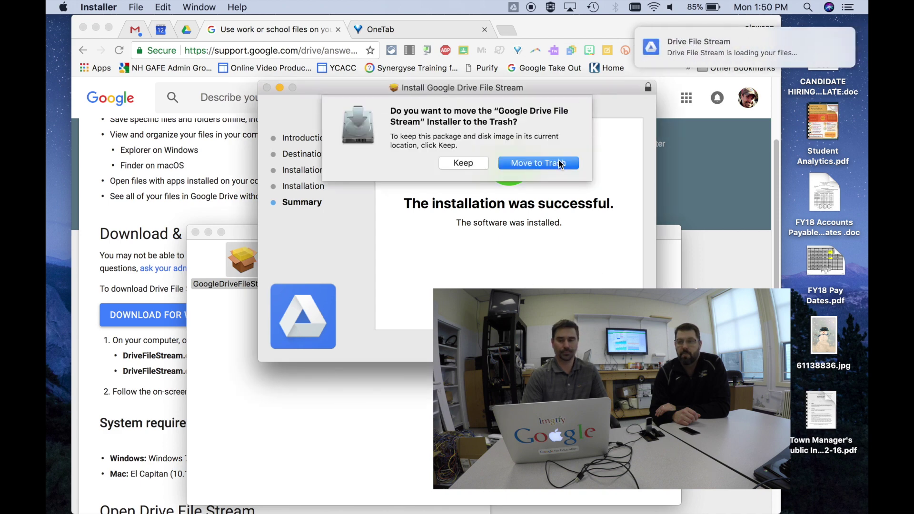
left_click(560, 163)
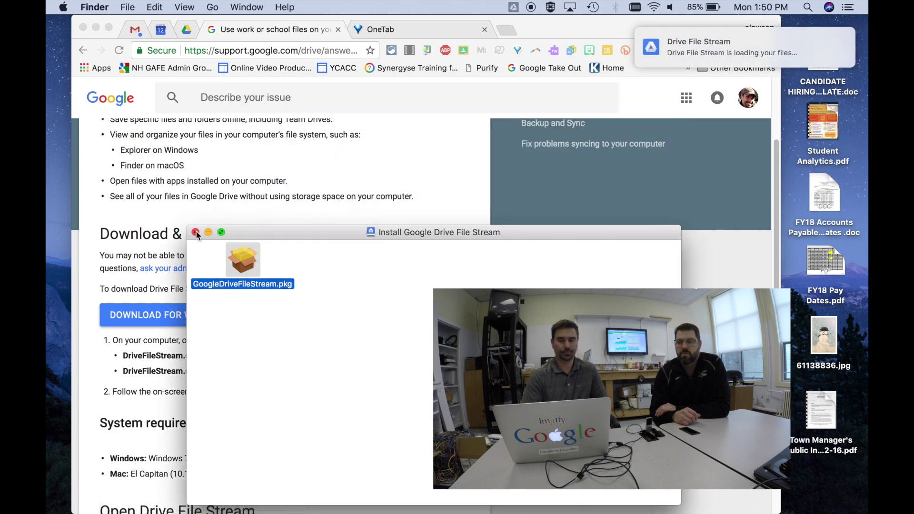
Step: Close the disk image window and check Drive File Stream's status and blocked-extension warning
left_click(196, 232)
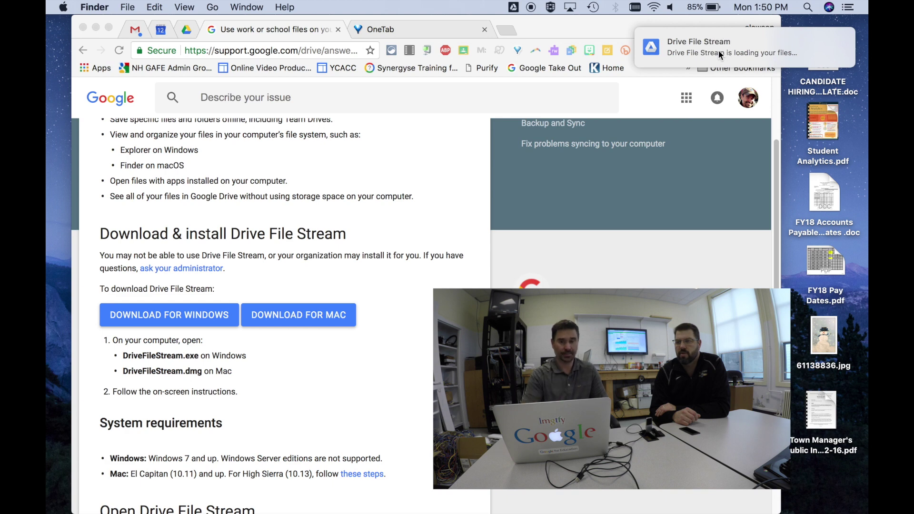
left_click(514, 8)
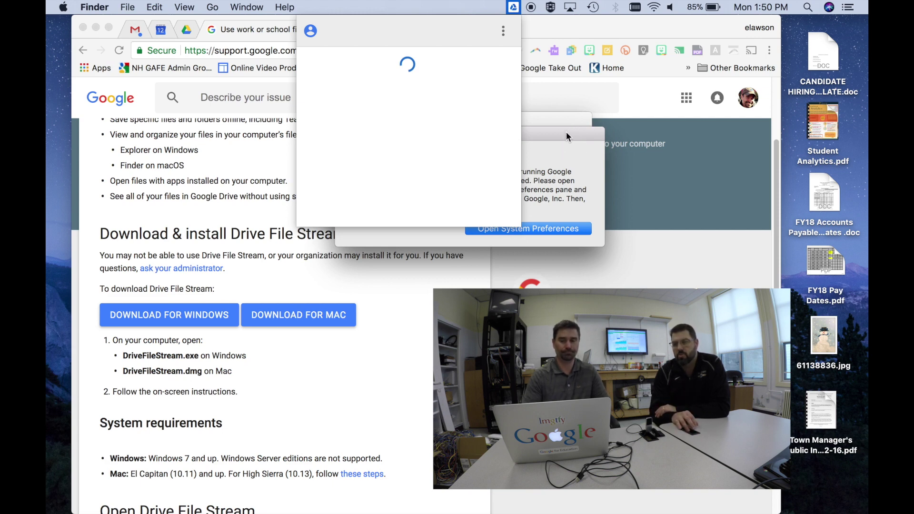
left_click_drag(566, 137, 496, 288)
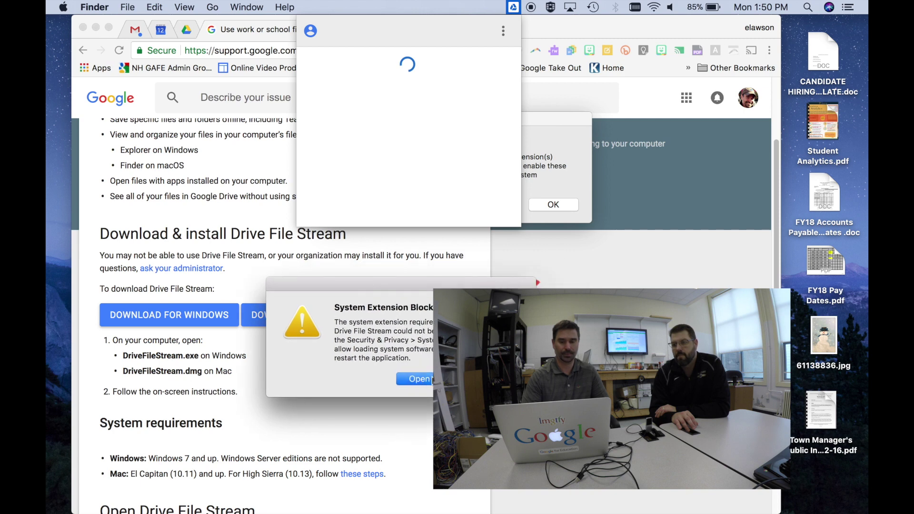
left_click(431, 379)
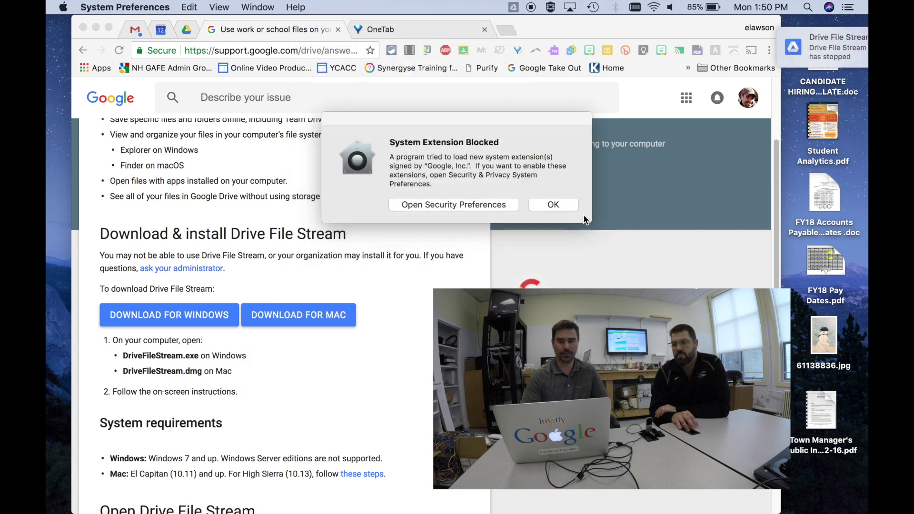
Step: Review Security & Privacy for Google's blocked extension, then recheck Drive File Stream's status
left_click(570, 205)
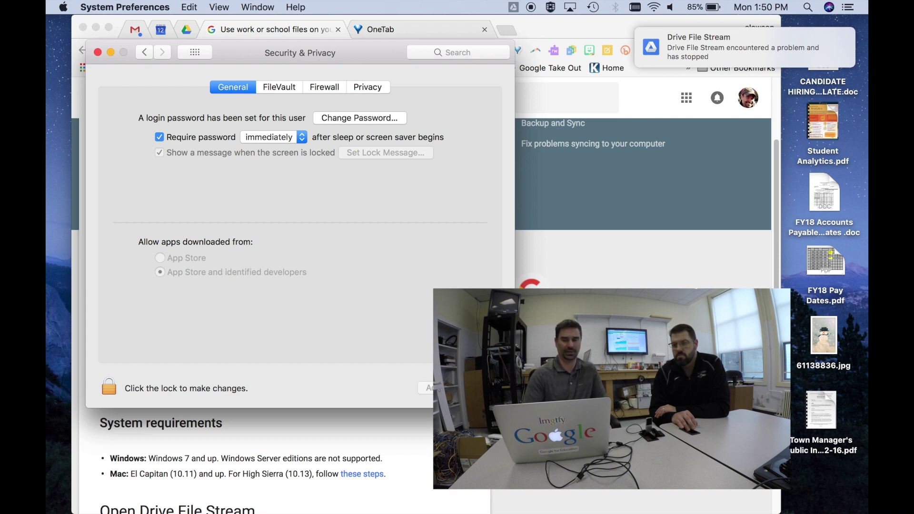
left_click(99, 52)
left_click(512, 7)
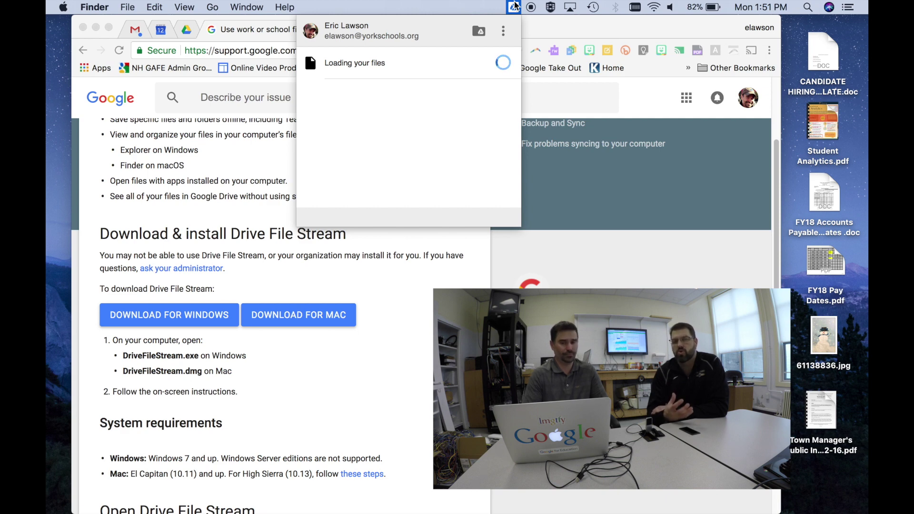
Step: Browse My Drive in the Google Drive web tab and recheck Drive File Stream's loading status
left_click(186, 29)
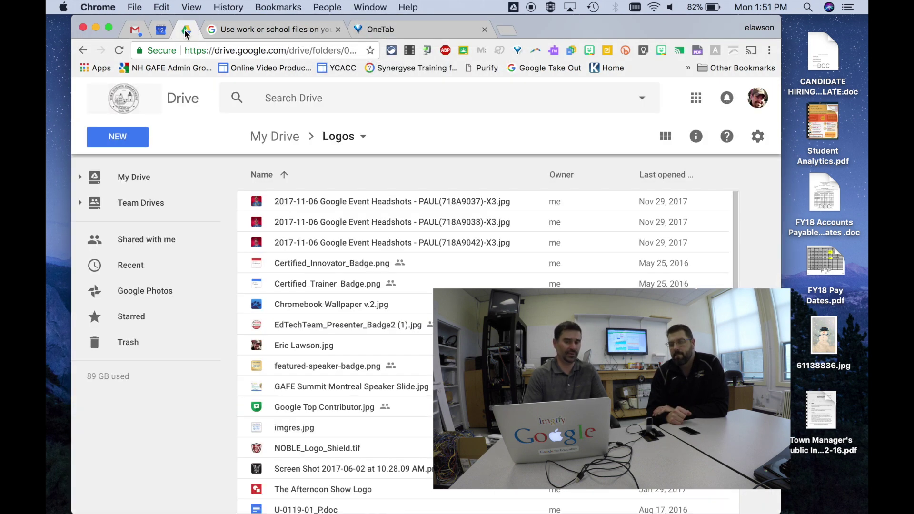
left_click(146, 182)
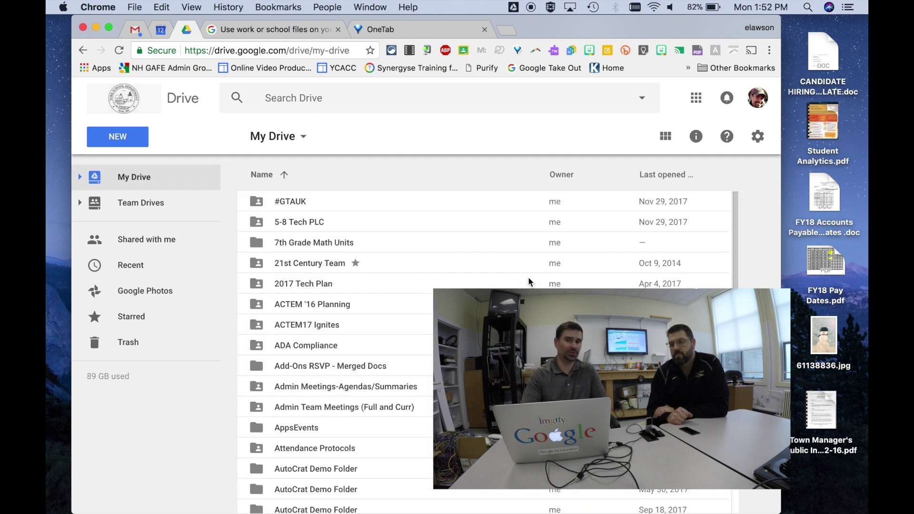
scroll(484, 352, "down", 20)
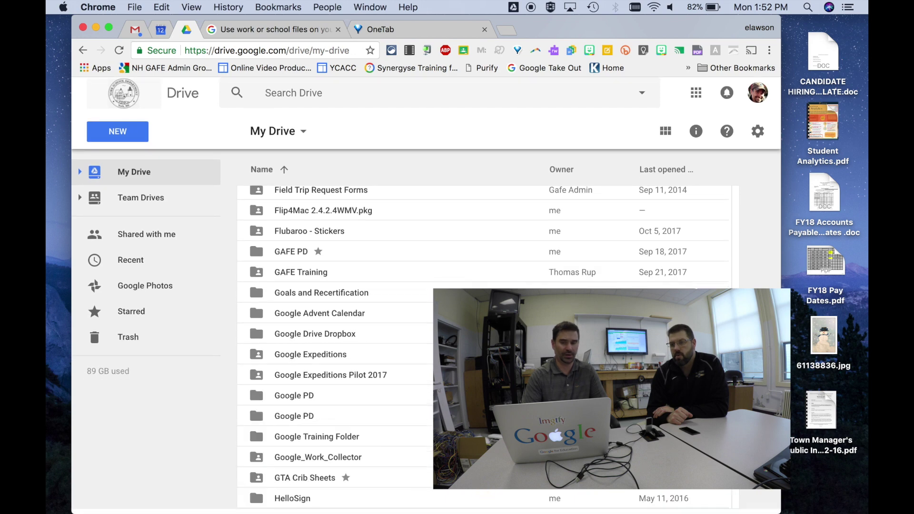
scroll(484, 352, "up", 20)
left_click(514, 6)
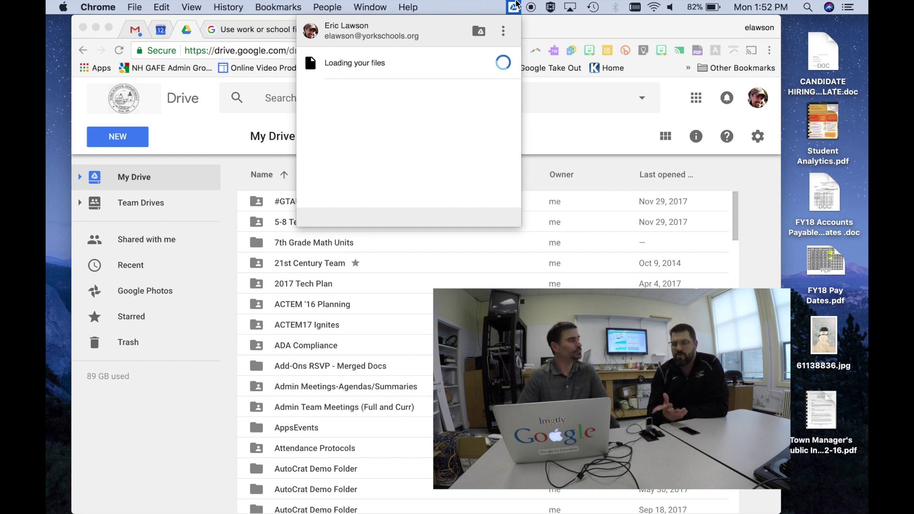
Step: Open a new Finder window and select the mounted Google Drive volume in the sidebar
mouse_move(149, 504)
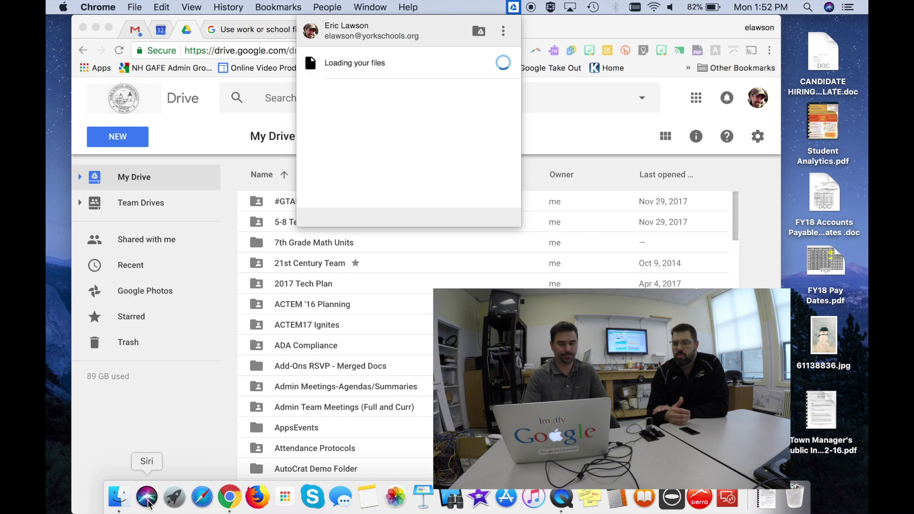
left_click(118, 498)
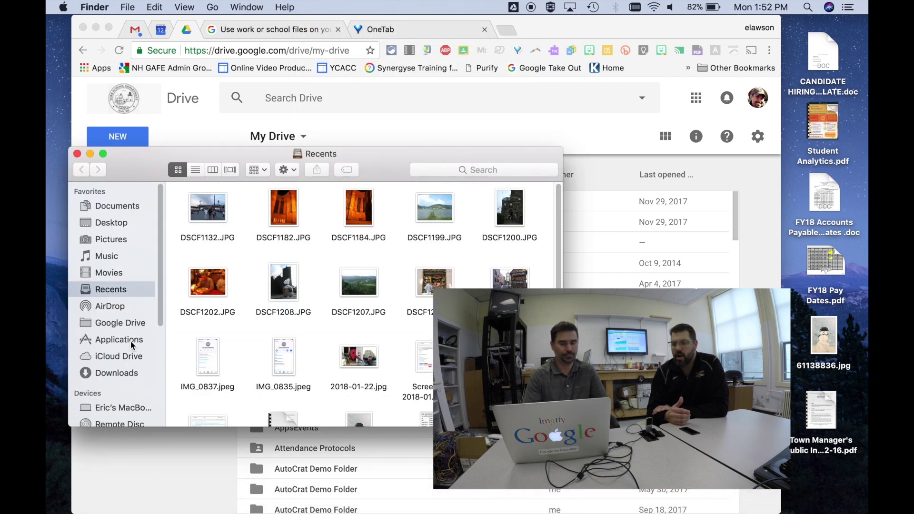
scroll(133, 344, "down", 5)
left_click(120, 296)
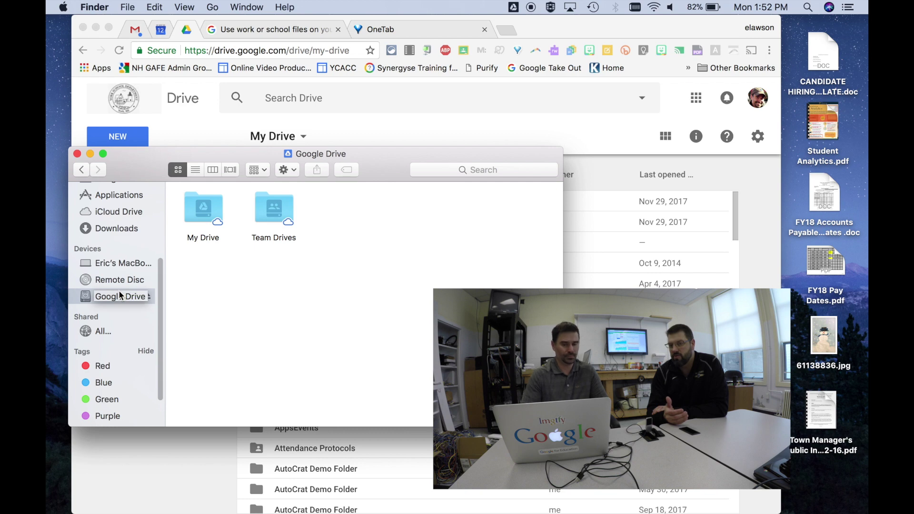
scroll(114, 298, "up", 4)
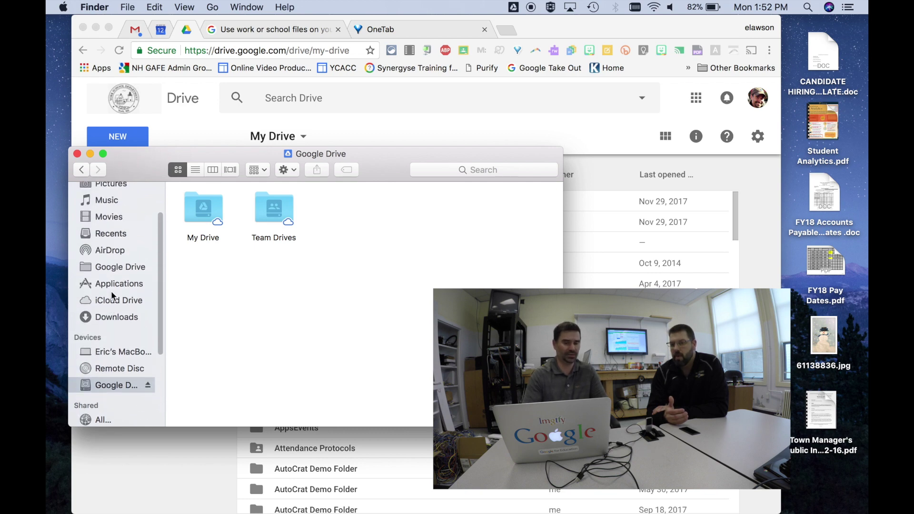
left_click(113, 270)
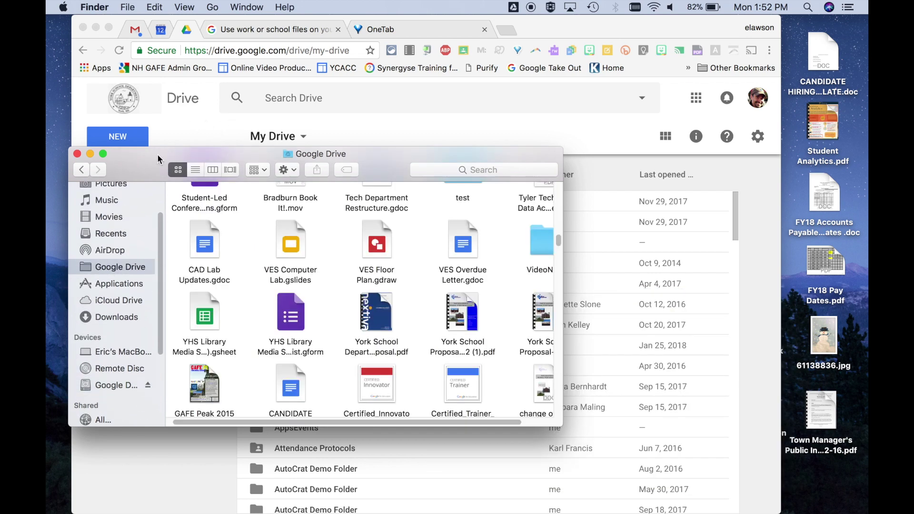
Step: Open the Team Drives folder on the Google Drive volume to list the eight team drives
left_click_drag(159, 159, 182, 123)
scroll(116, 329, "down", 4)
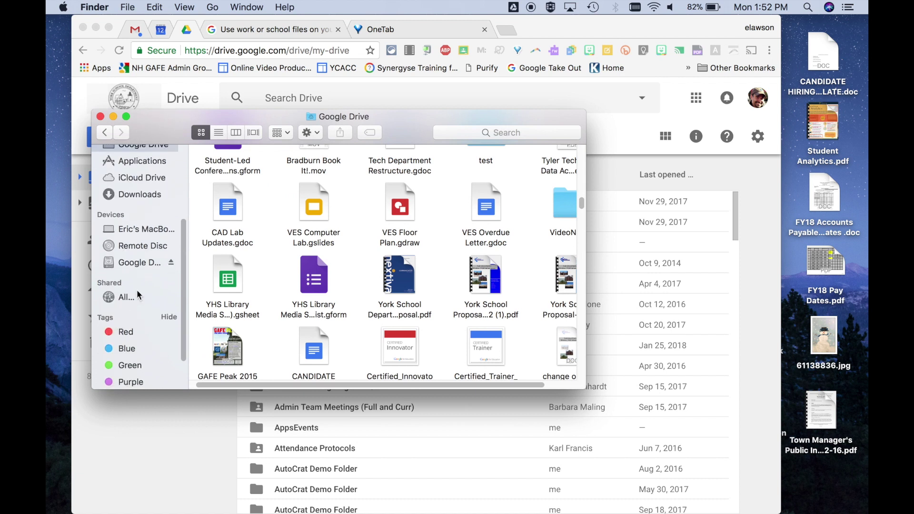
left_click(143, 265)
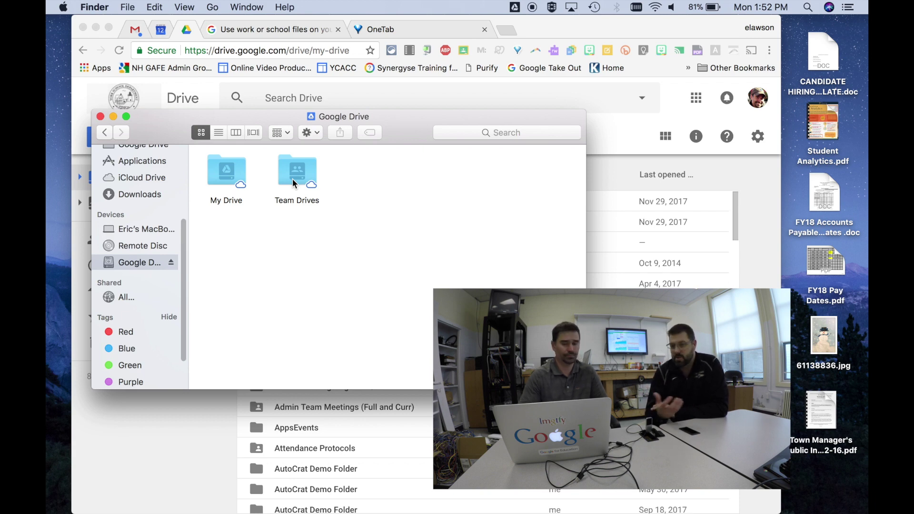
double_click(293, 182)
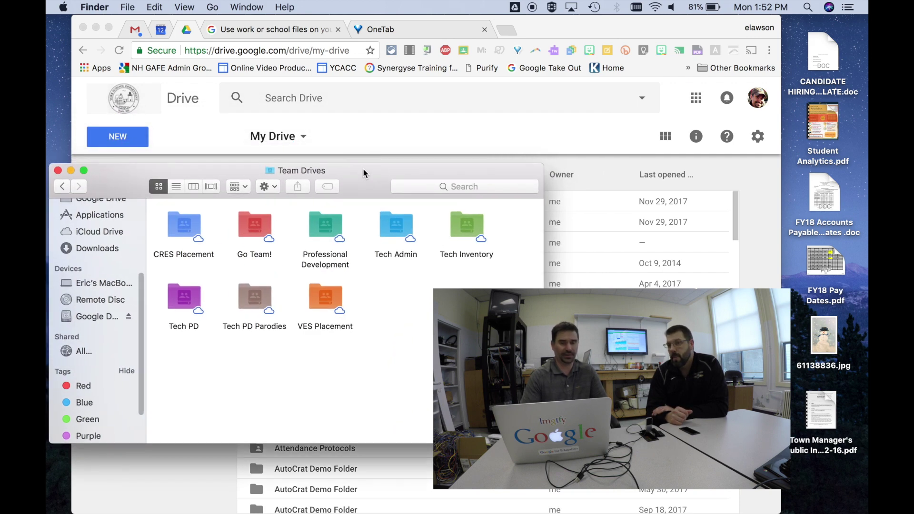
left_click(226, 31)
Step: Compare the web Google Drive Team Drives list with the Finder Team Drives window
left_click(161, 30)
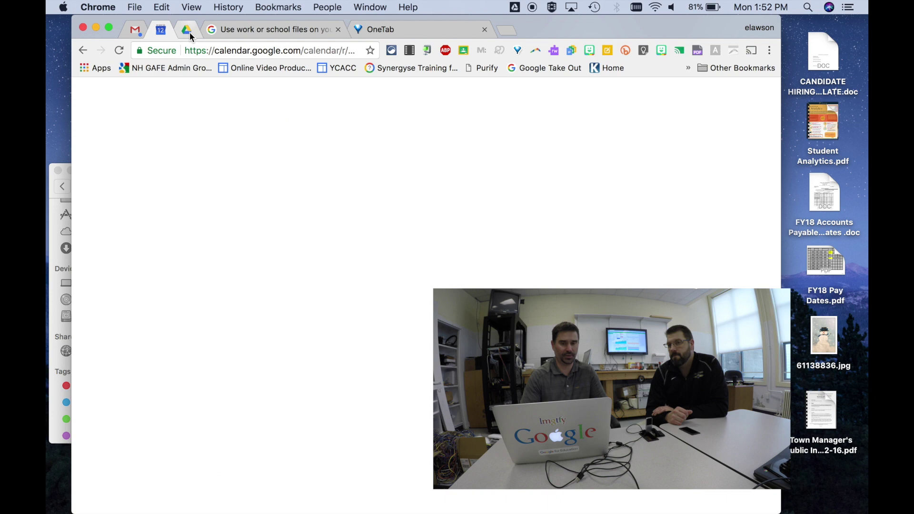
left_click(186, 30)
left_click(161, 209)
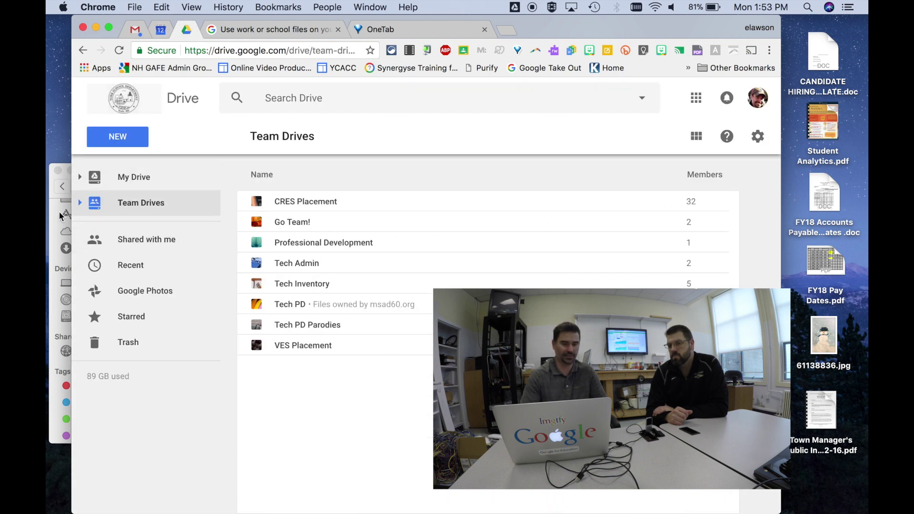
left_click(55, 198)
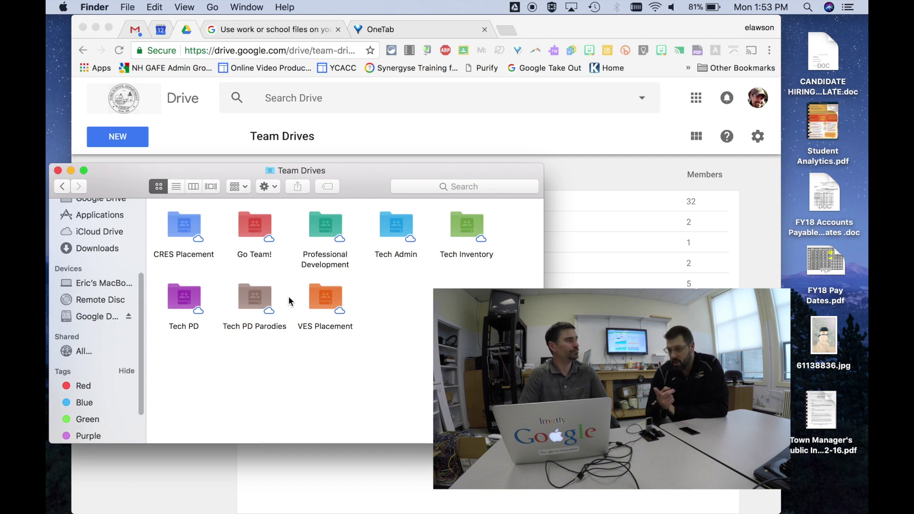
double_click(250, 228)
double_click(256, 228)
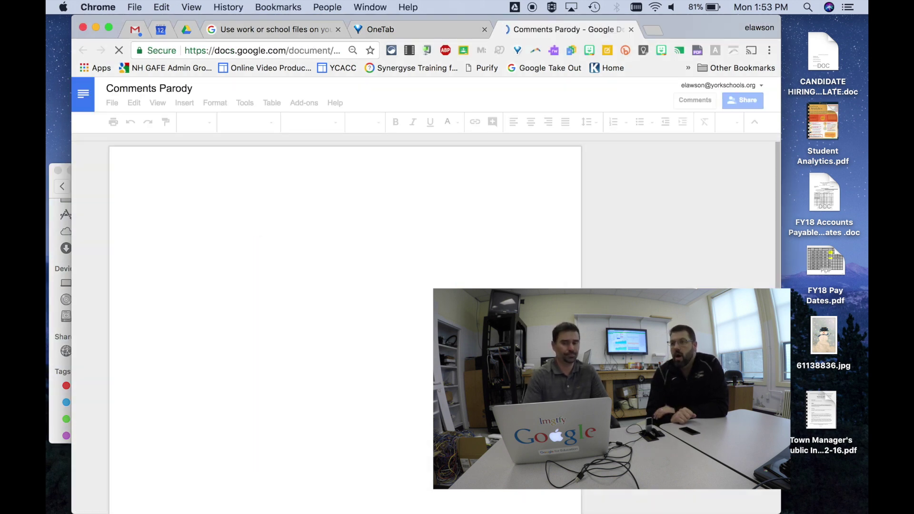
left_click(630, 29)
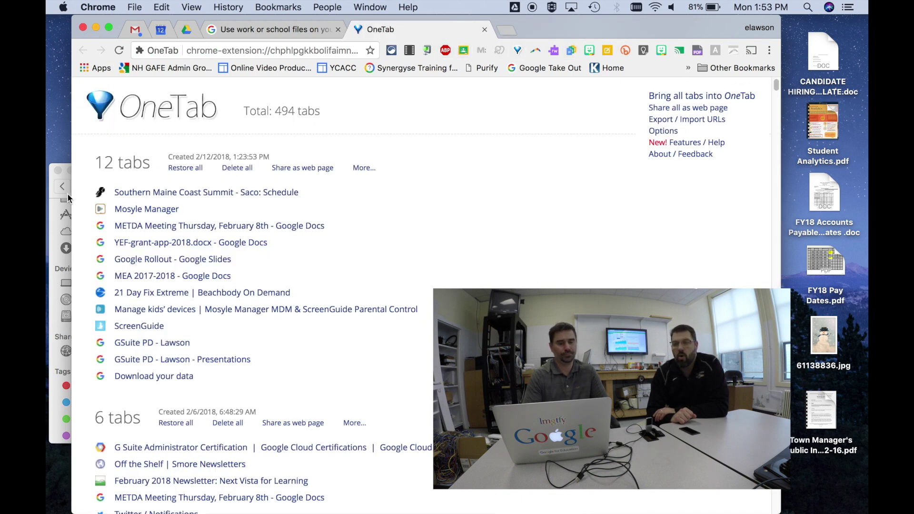
left_click(50, 192)
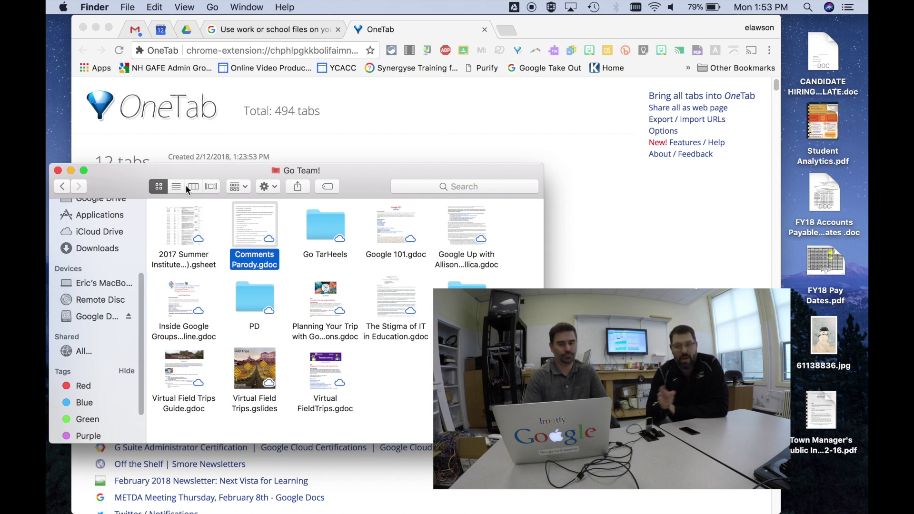
left_click(65, 186)
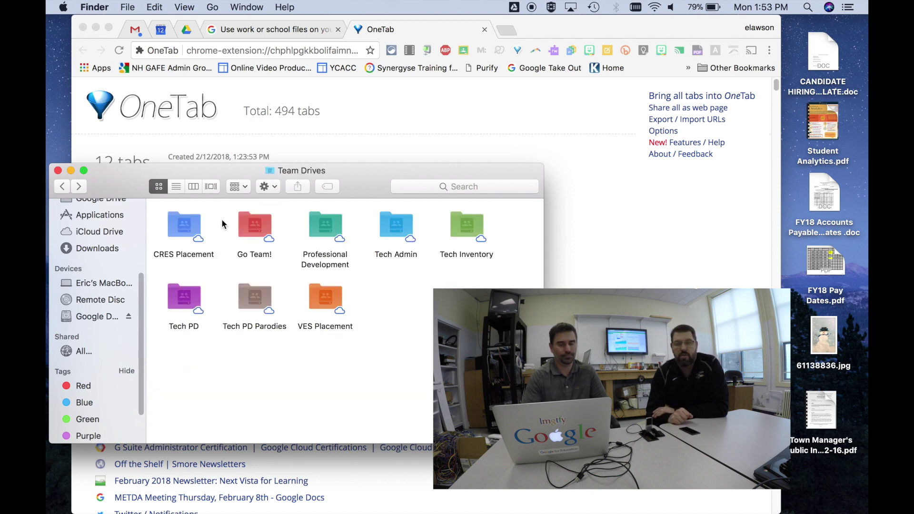